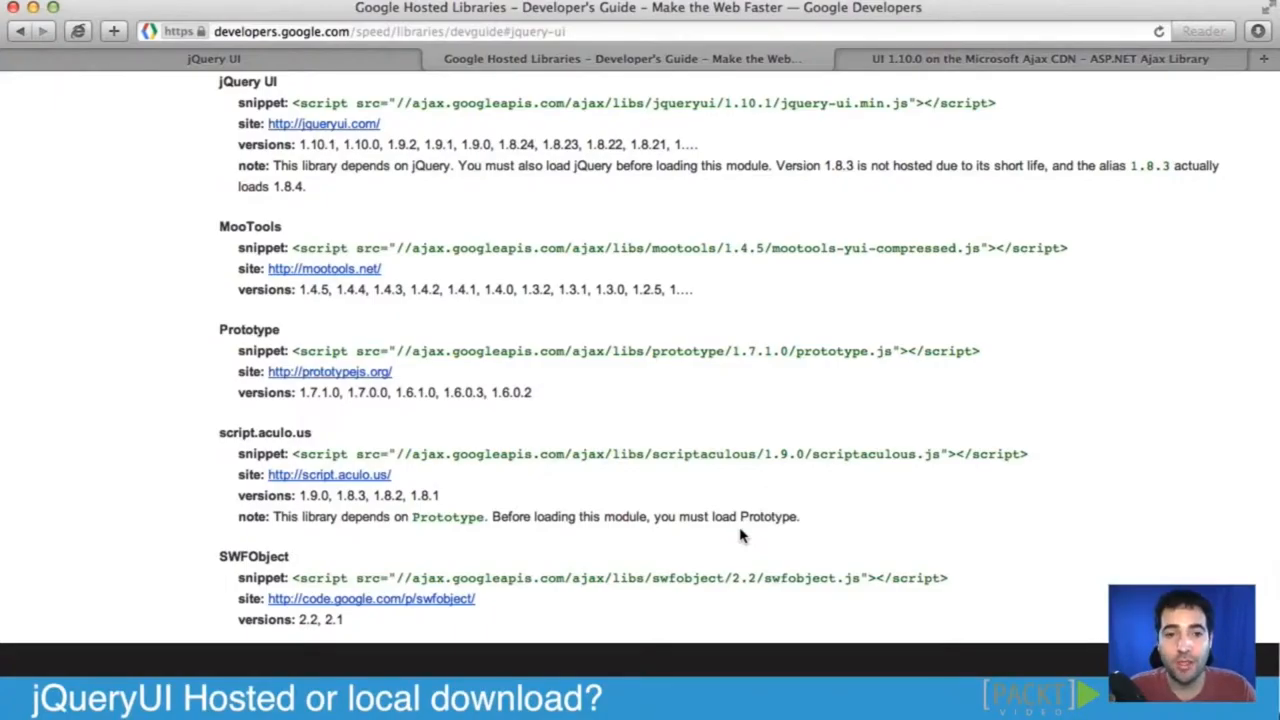
click(155, 62)
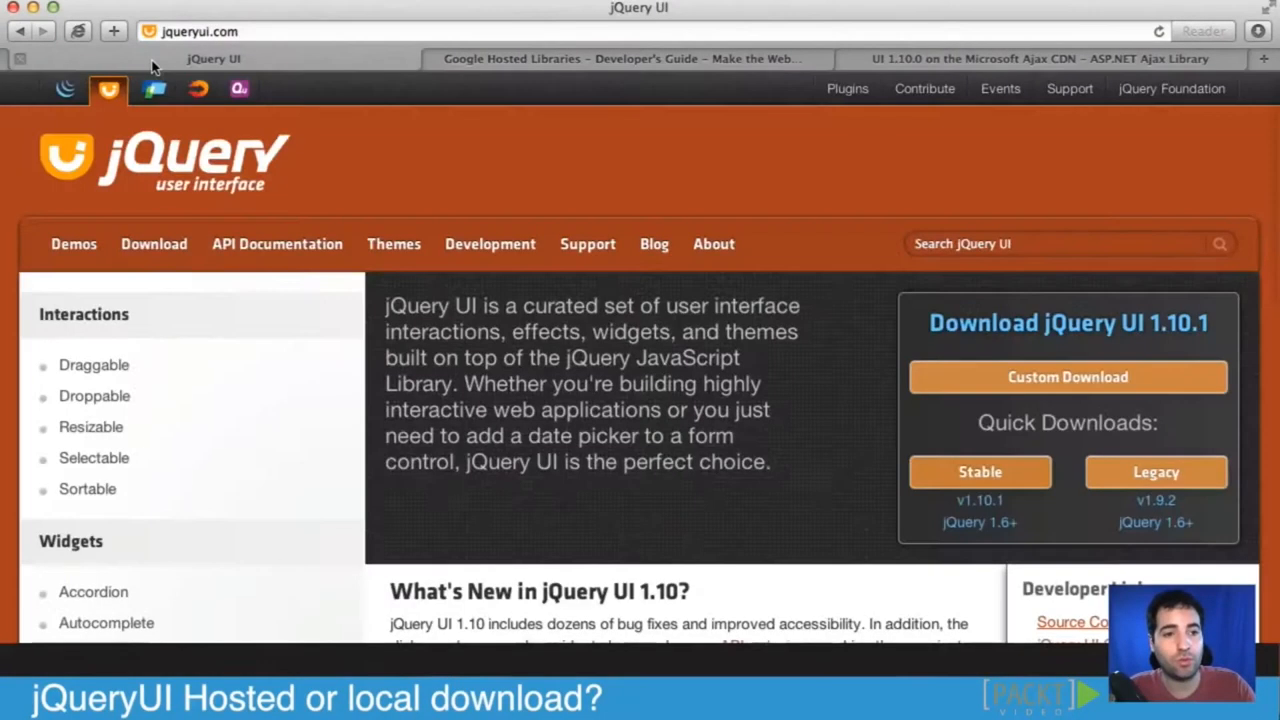
scroll(137, 251, down, 4)
scroll(137, 226, down, 6)
scroll(140, 208, down, 2)
scroll(140, 208, down, 5)
scroll(140, 208, up, 4)
scroll(140, 208, up, 3)
scroll(140, 208, up, 1)
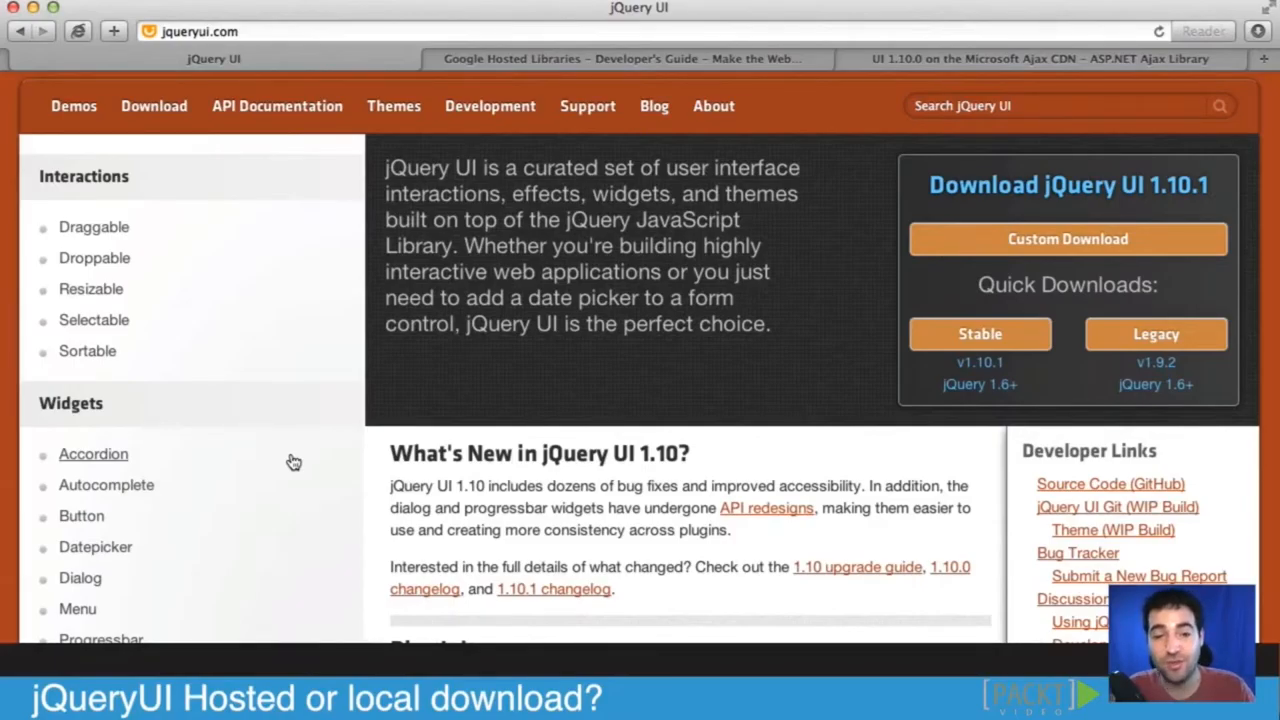
click(716, 60)
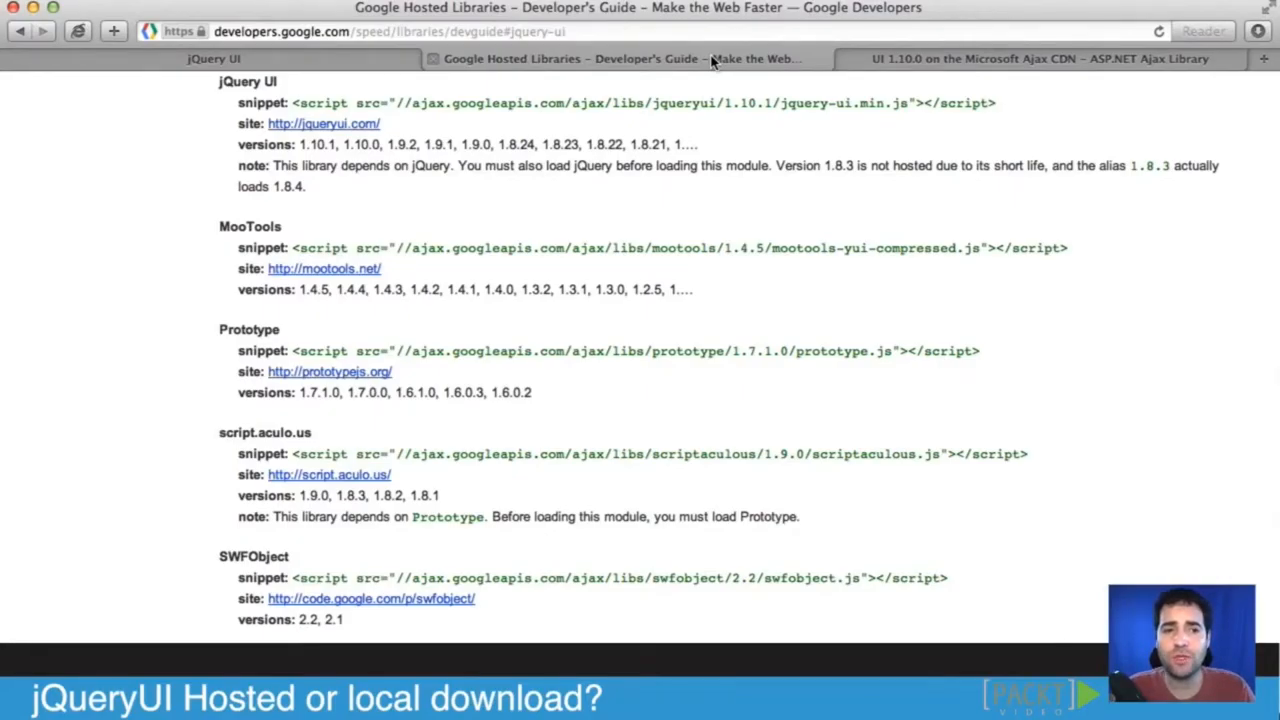
Review jQuery UI themes on Microsoft's Ajax CDN, then return to jQuery UI and start the Custom Download builder
click(875, 58)
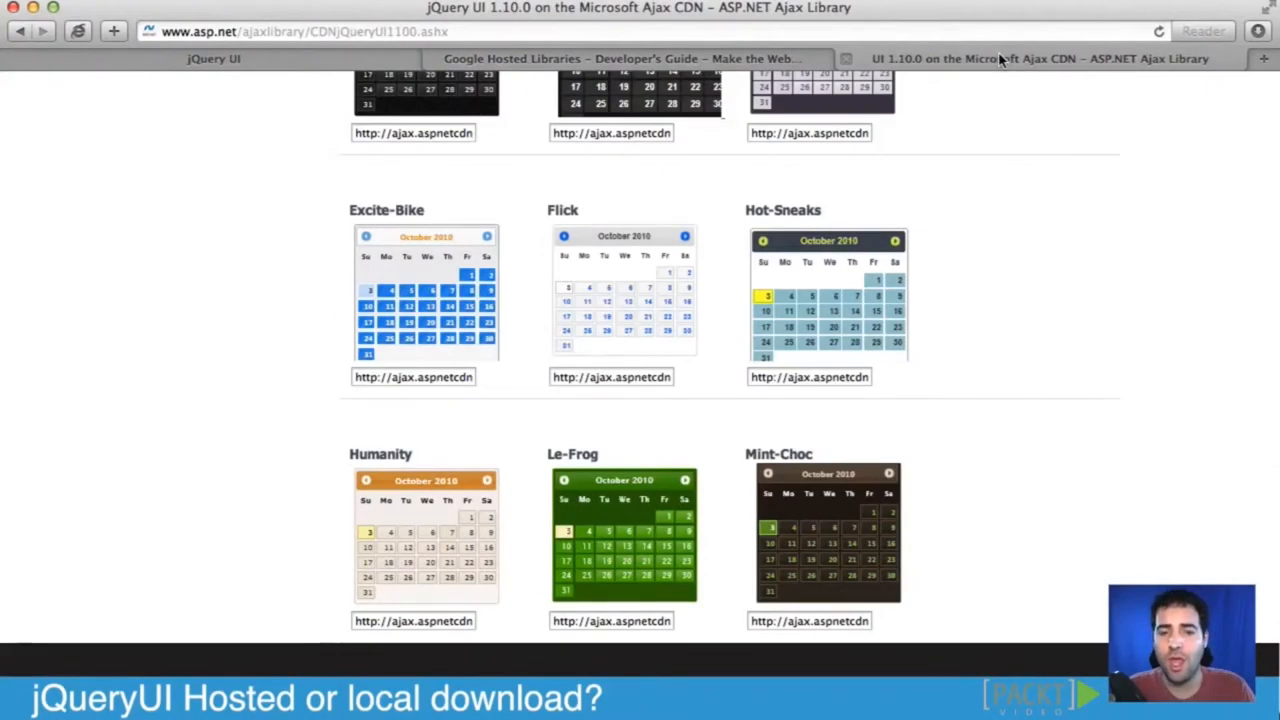
scroll(651, 258, up, 3)
scroll(600, 310, up, 2)
scroll(570, 300, up, 5)
scroll(570, 245, up, 5)
scroll(535, 257, down, 5)
scroll(535, 262, down, 2)
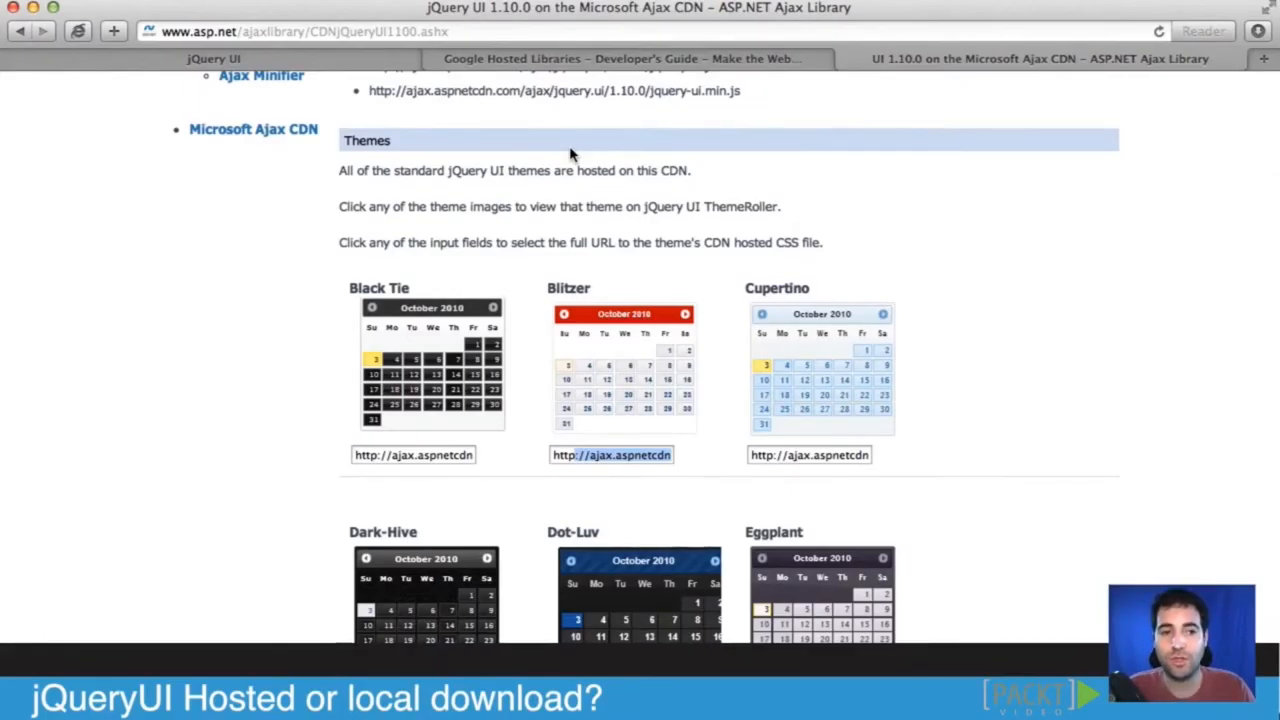
click(220, 58)
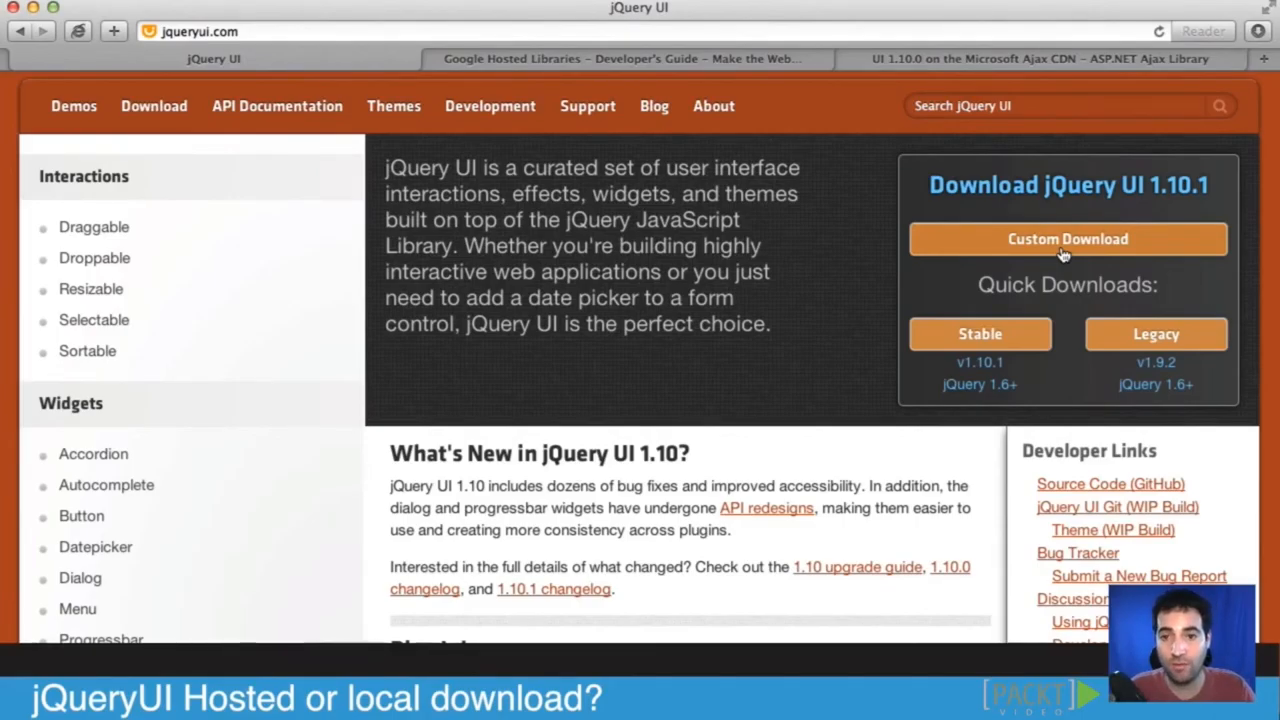
click(1063, 253)
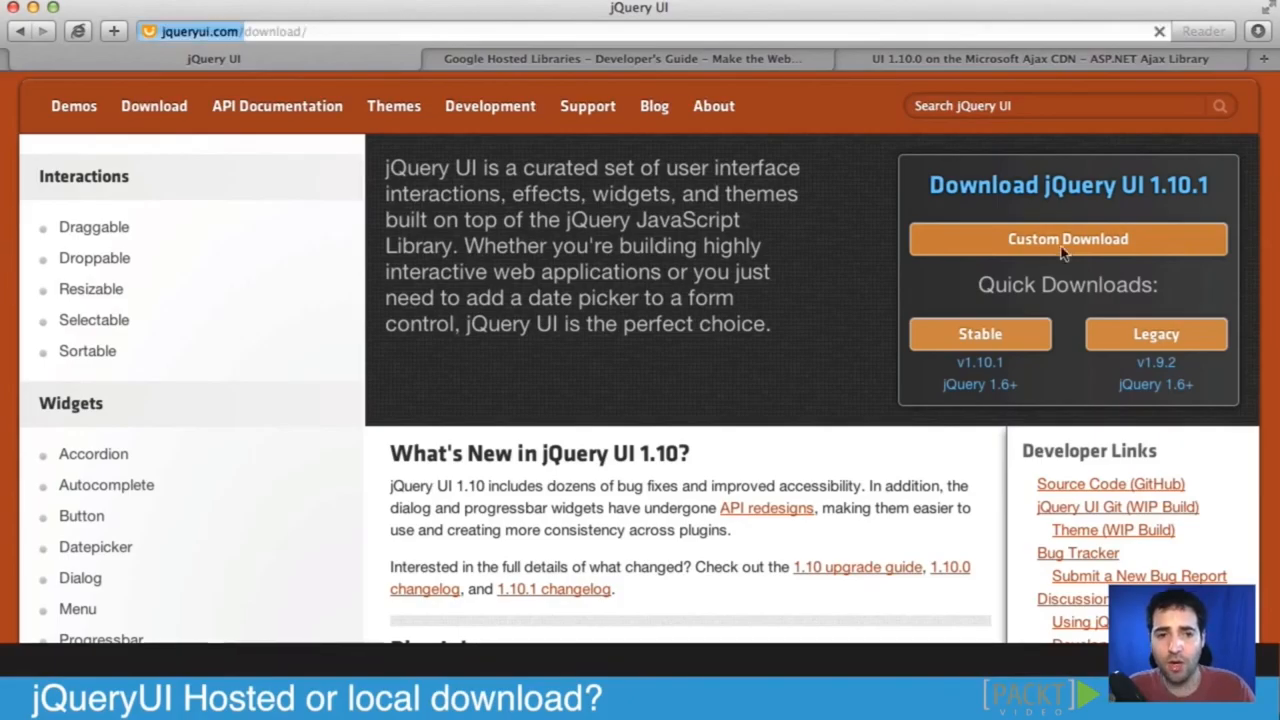